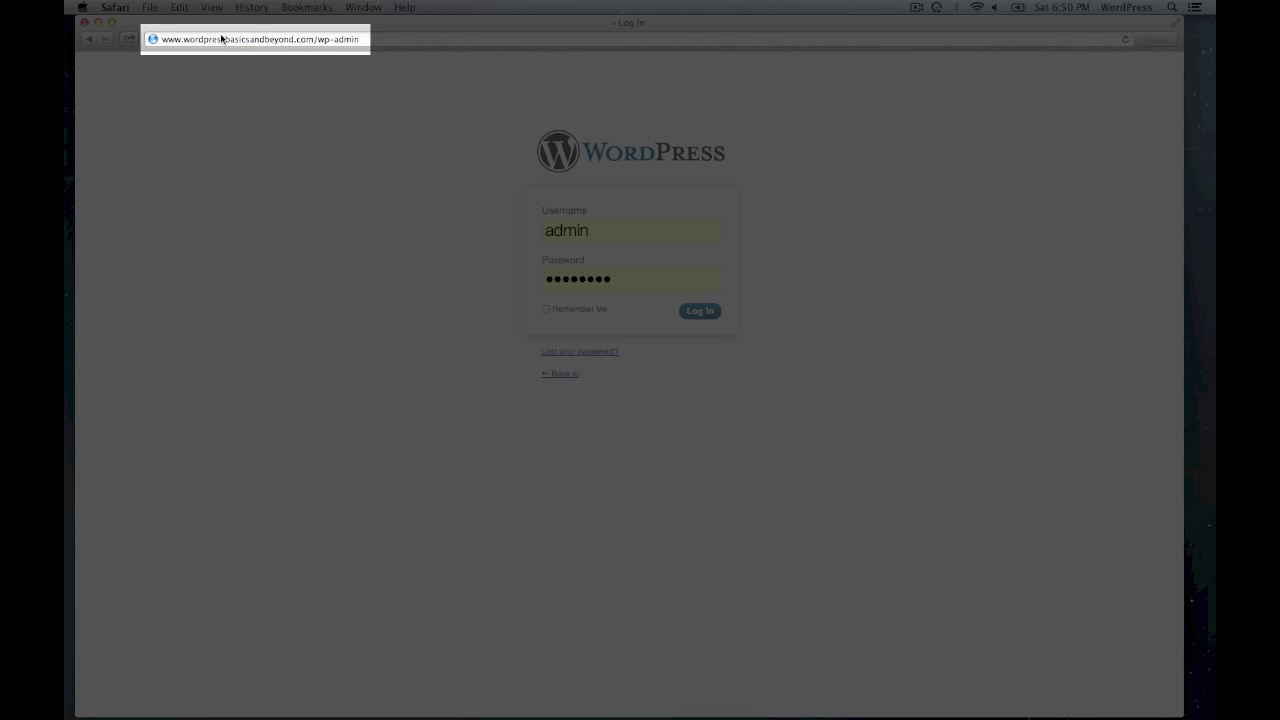
- Log in at /wp-admin/ with the site's username and password
click(363, 42)
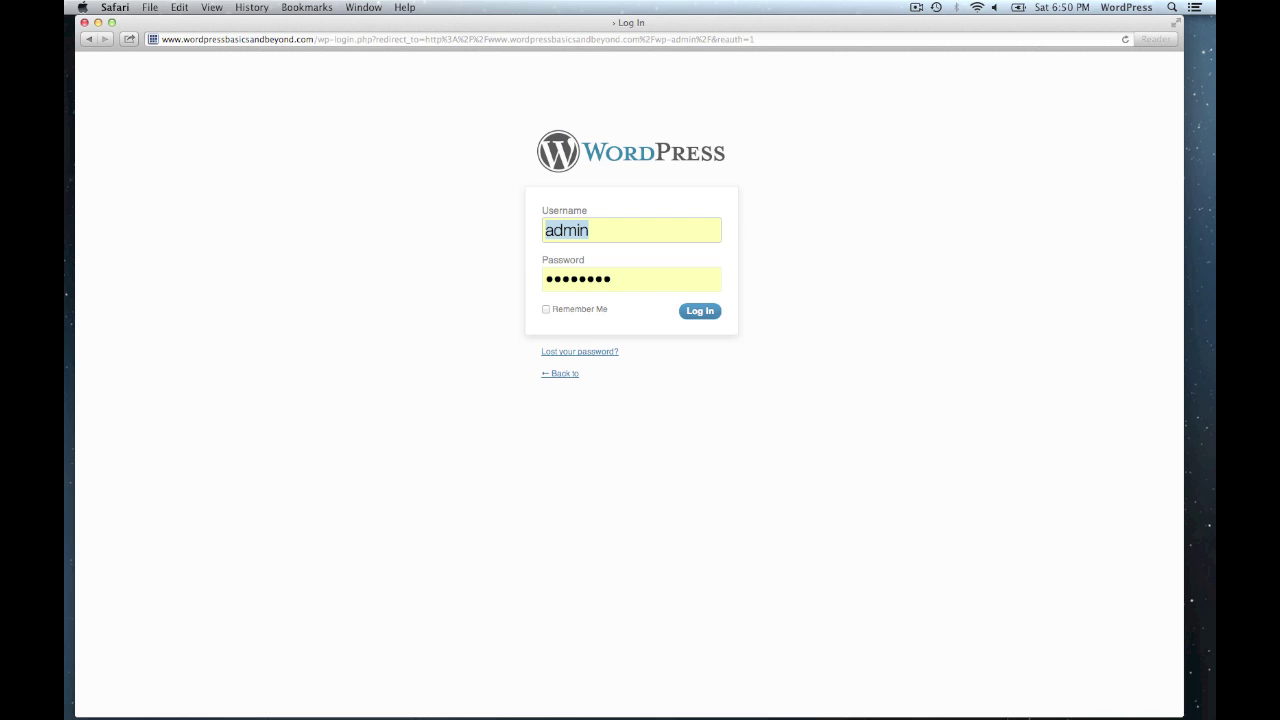
text(admin)
key(Tab)
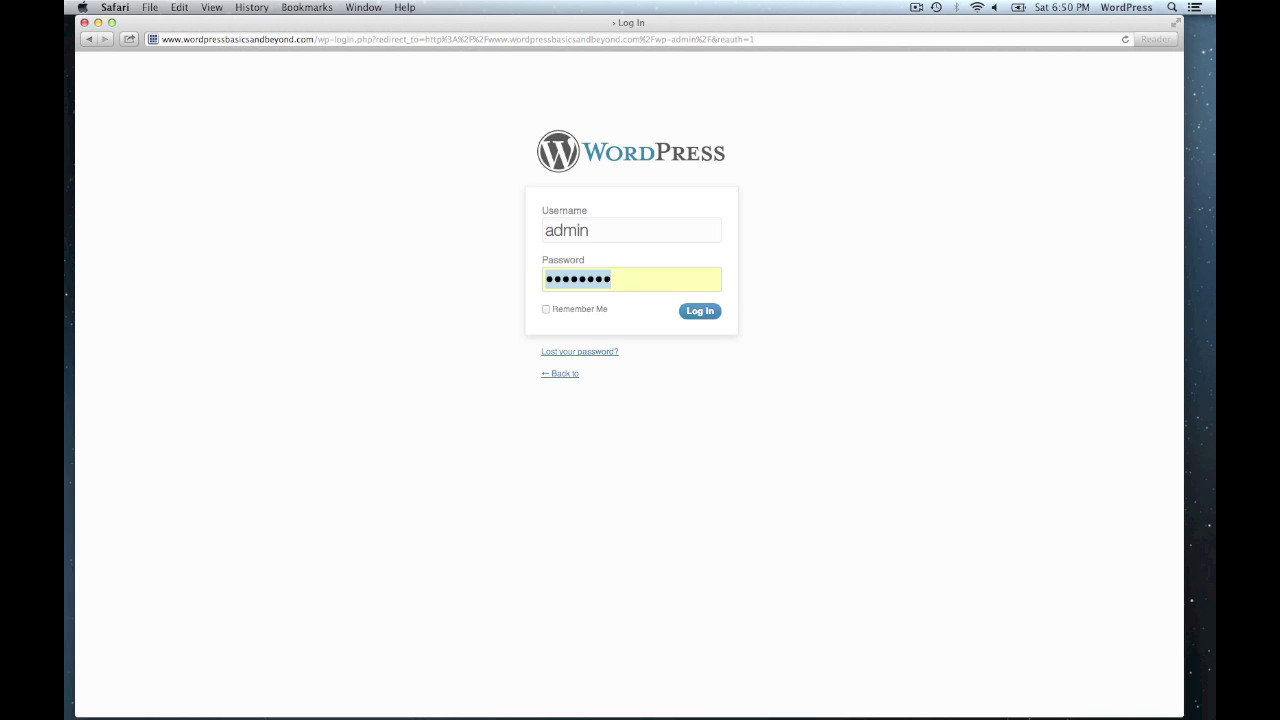
text(**********)
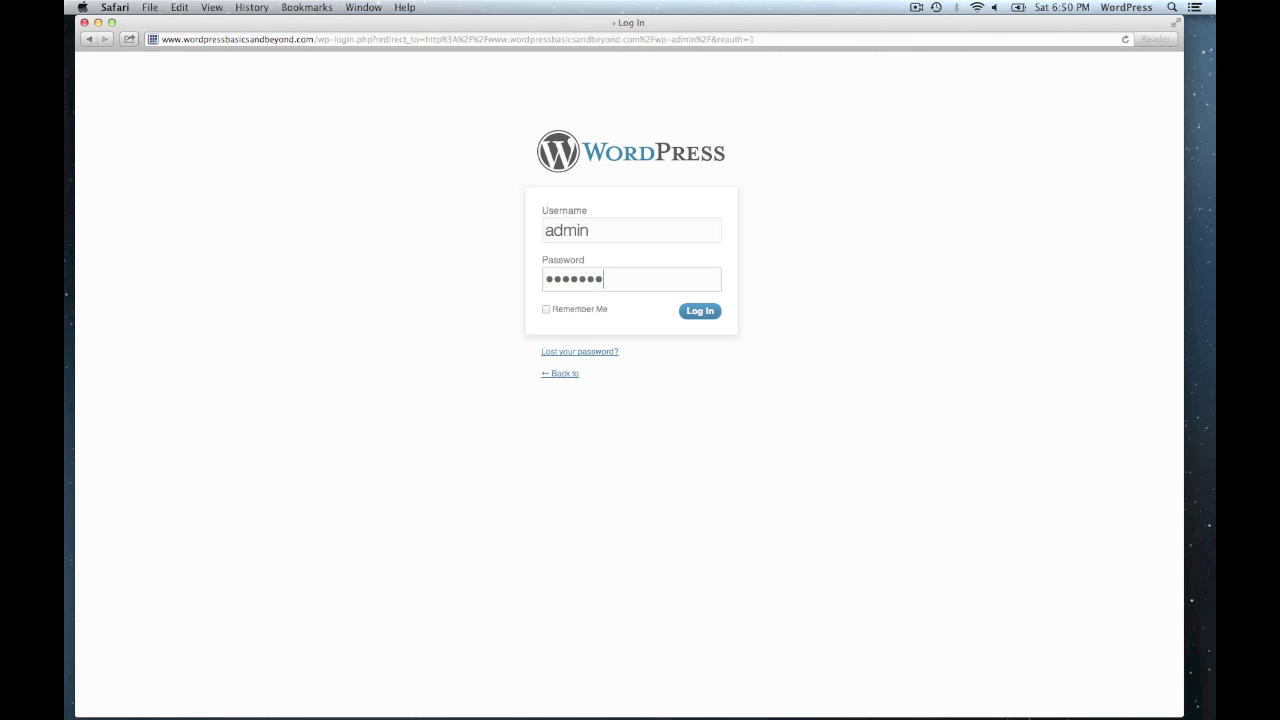
text(**)
click(700, 311)
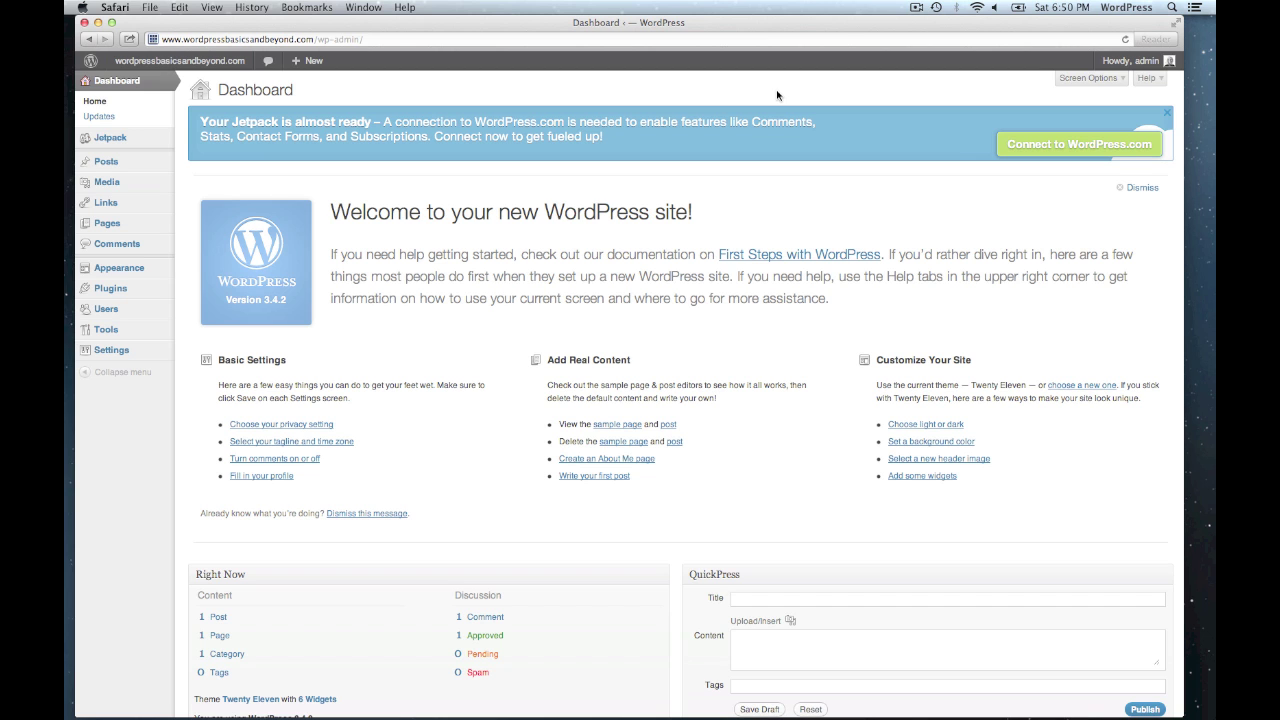
- Scroll down to the Right Now and QuickPress panels, then back to the top
scroll(710, 418, down, 10)
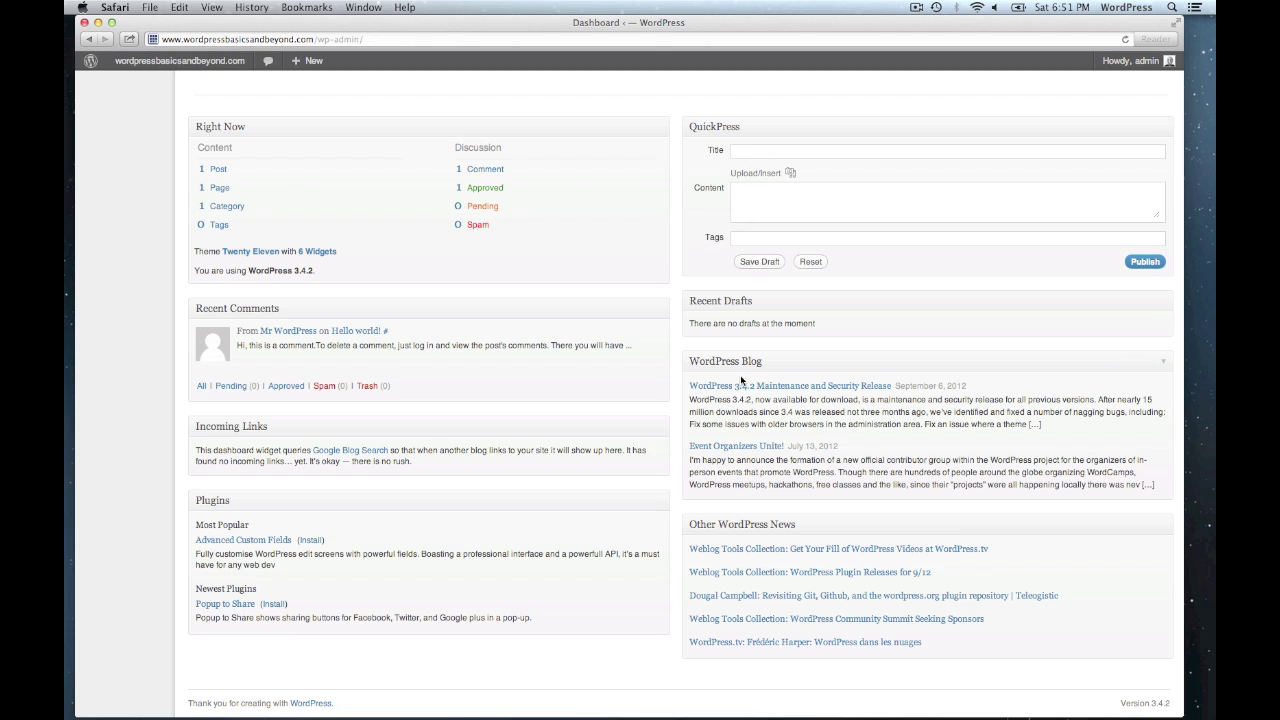
scroll(741, 379, up, 10)
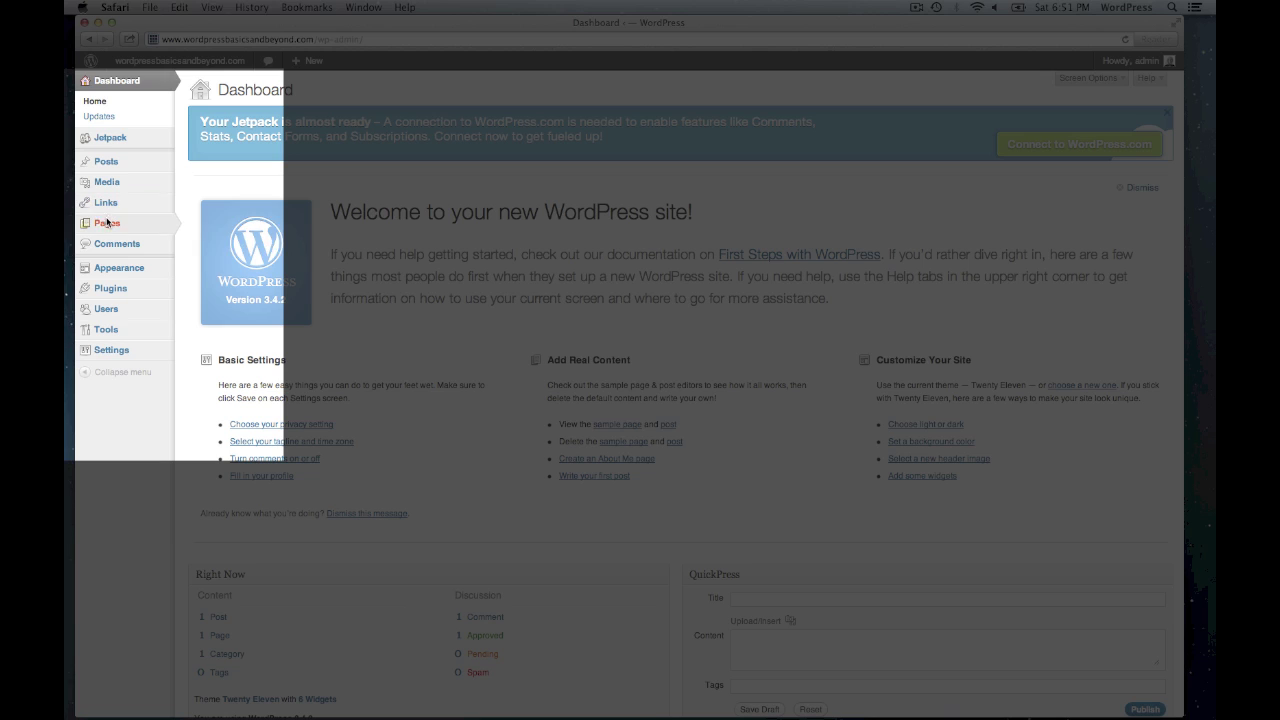
- Browse the Posts list, the Categories screen with Uncategorized, then the empty Tags screen
mouse_move(107, 346)
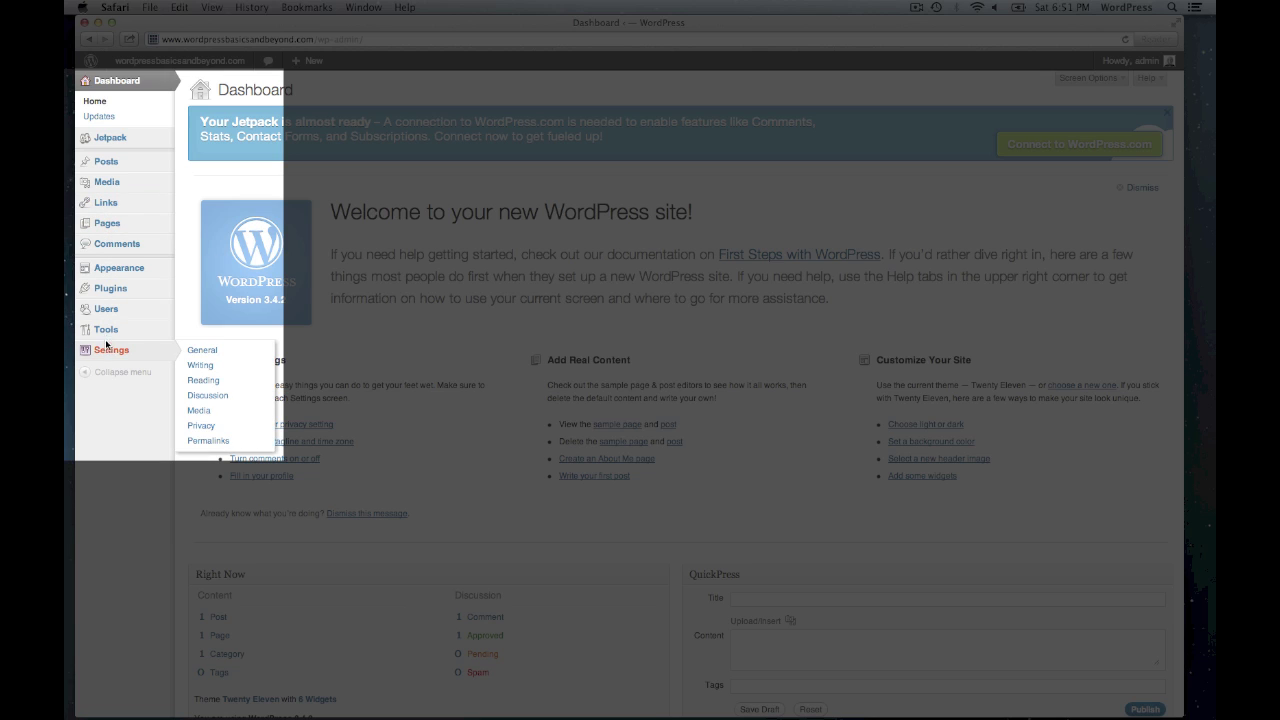
click(112, 162)
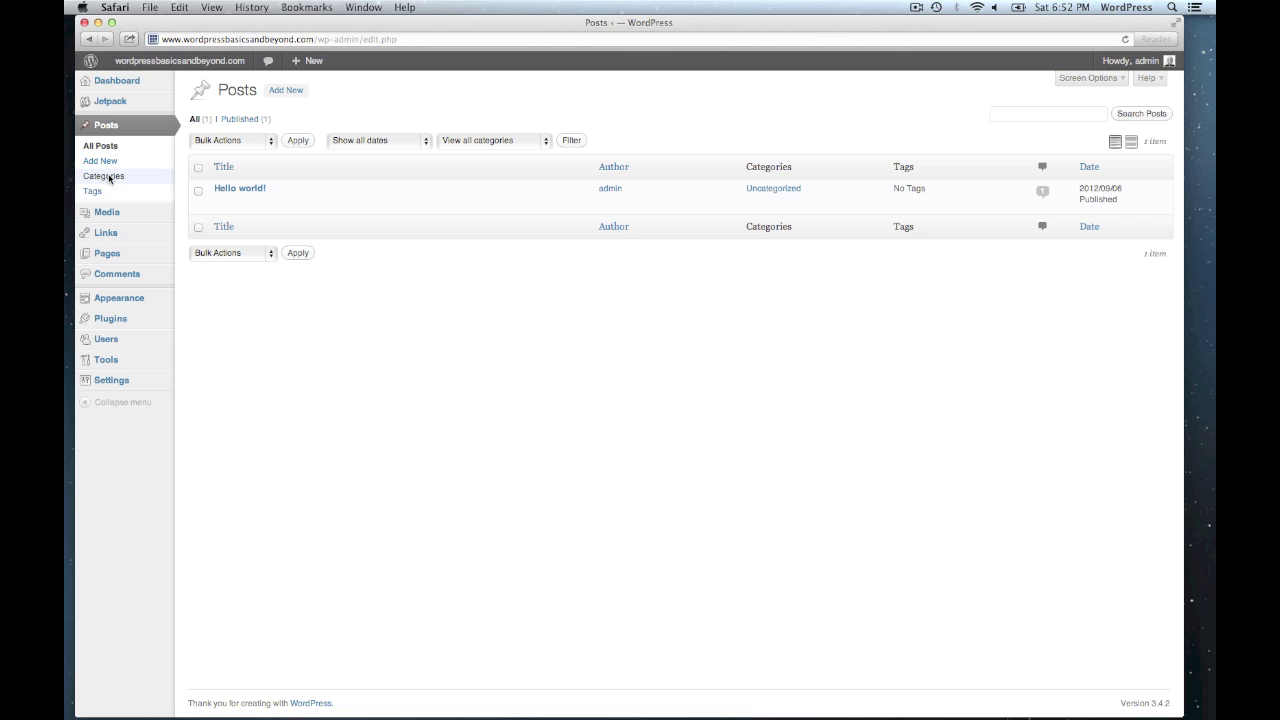
click(108, 177)
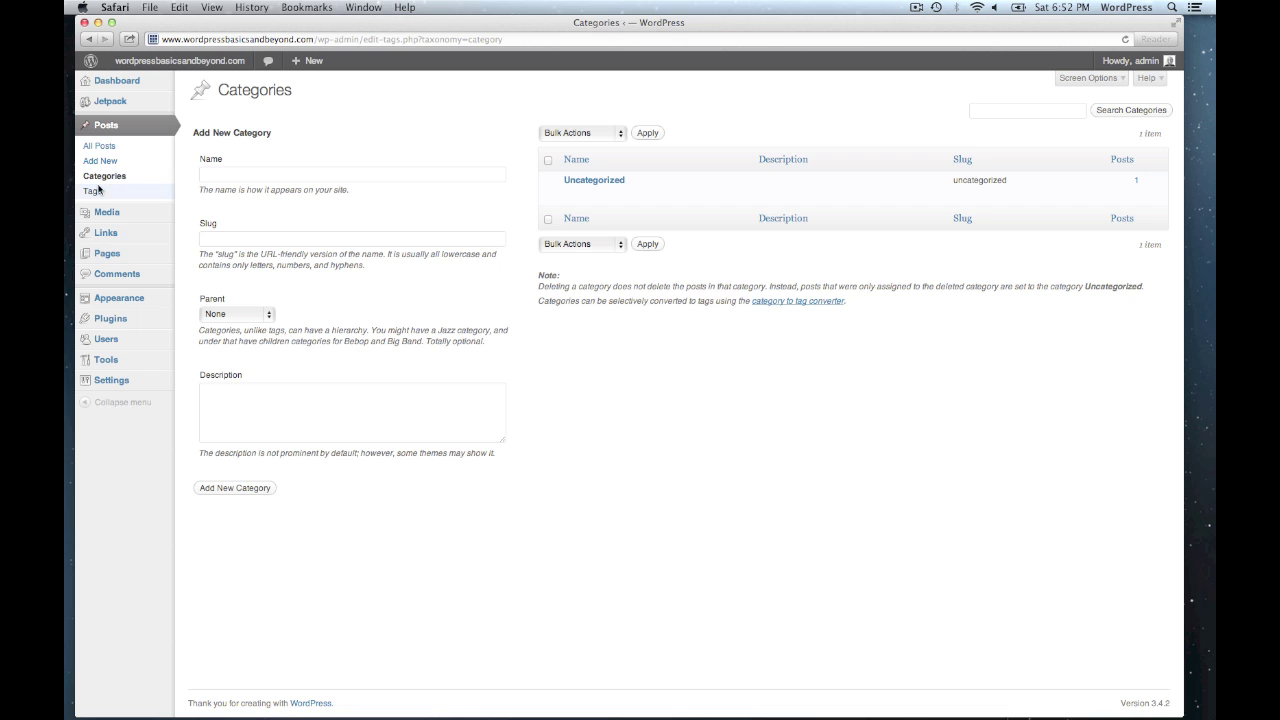
click(96, 194)
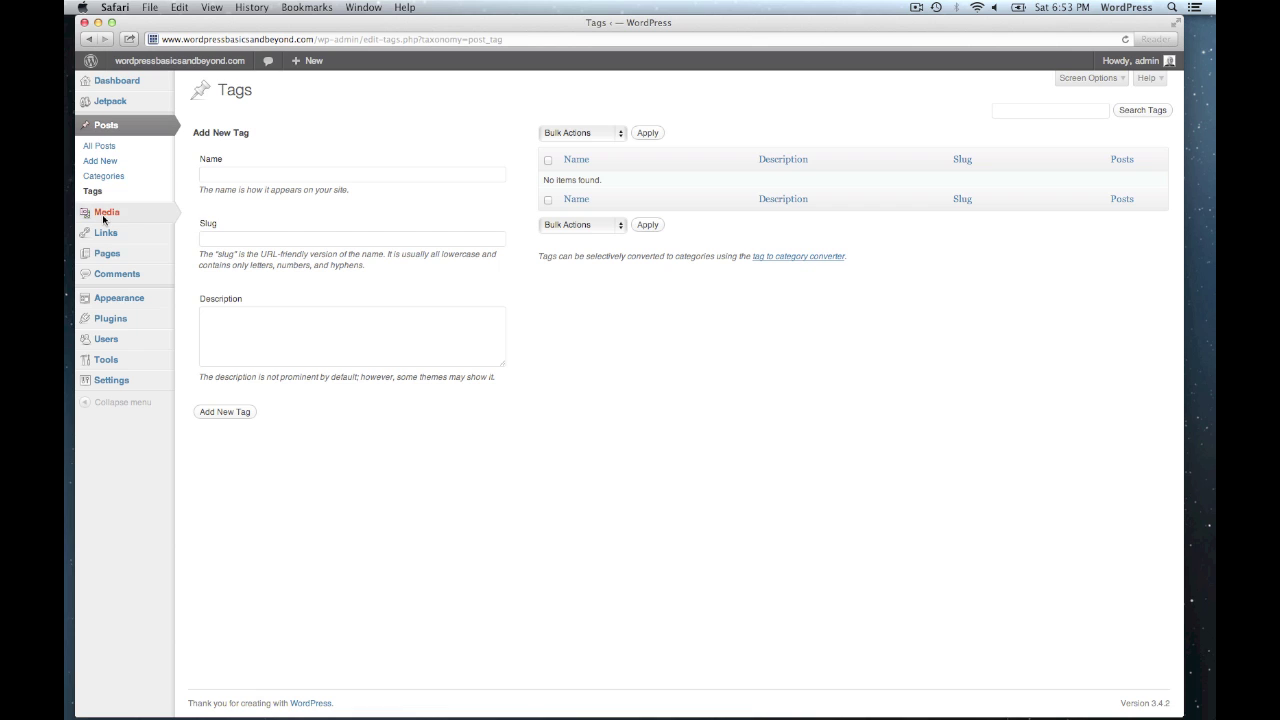
- Open the Media Library, which has no uploaded attachments yet
click(104, 219)
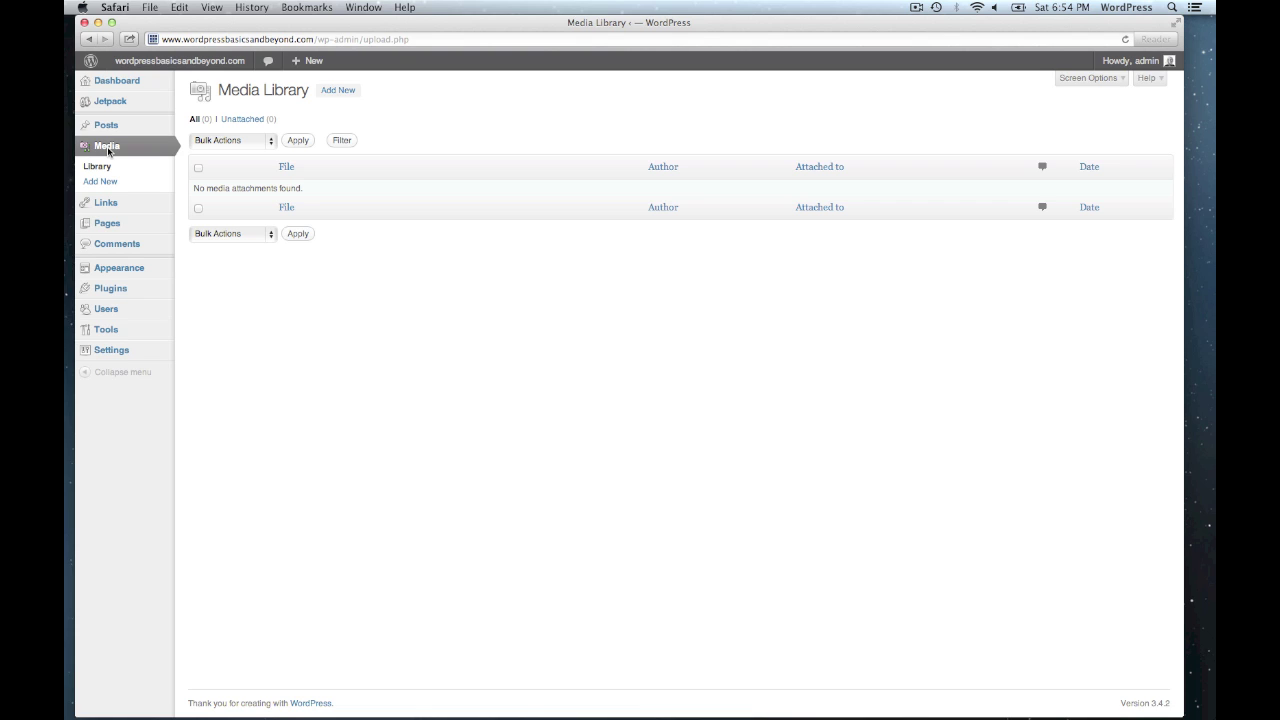
- Visit the Links list, the Pages list with the Sample Page, then Comments
click(108, 203)
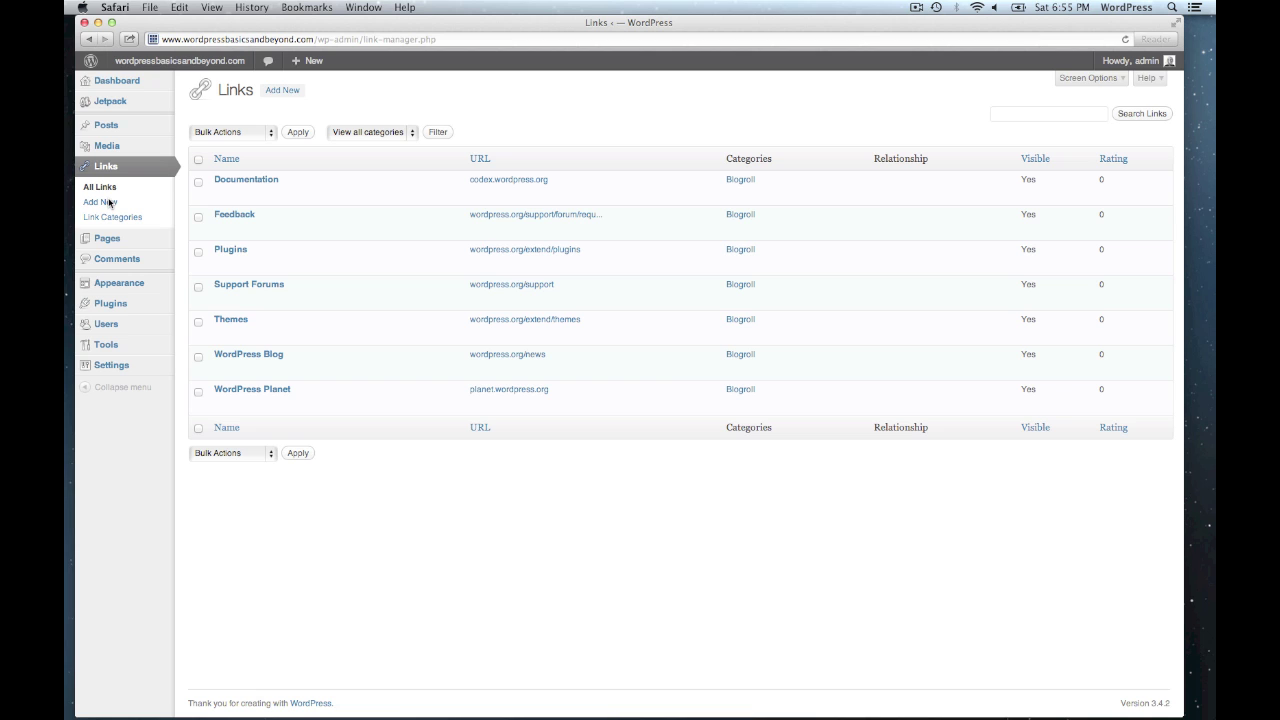
mouse_move(108, 240)
click(107, 239)
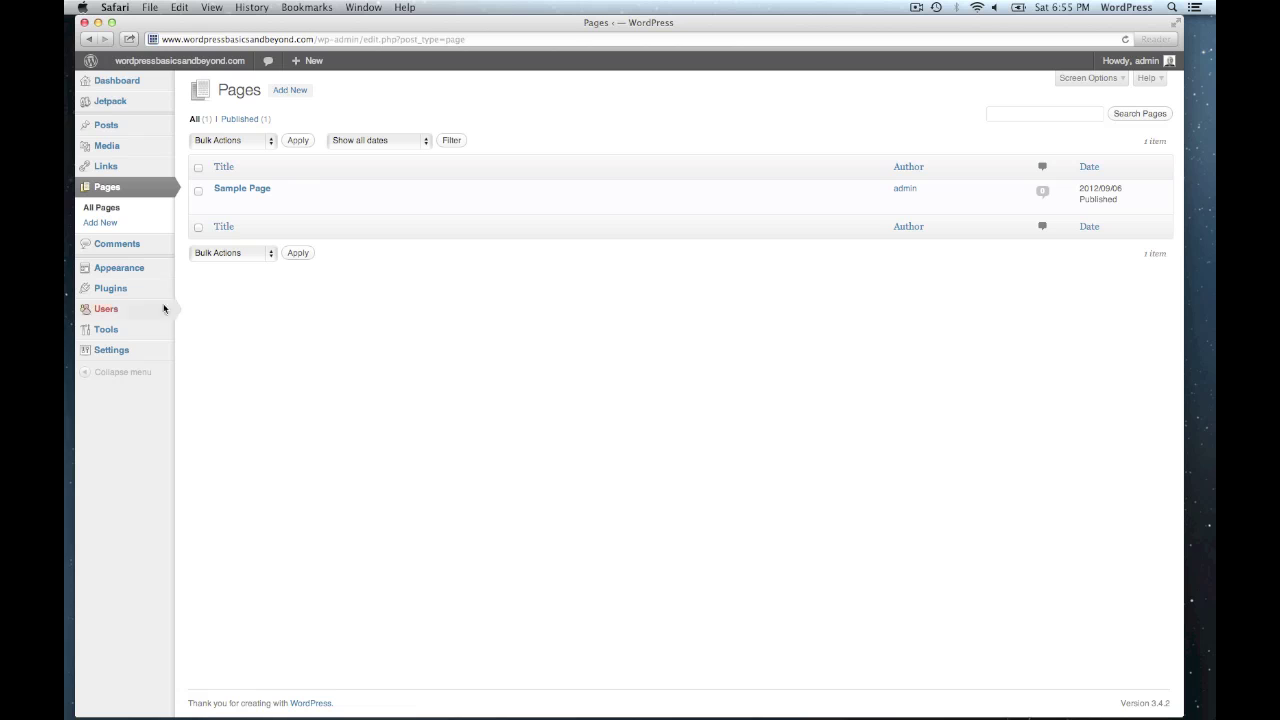
click(118, 248)
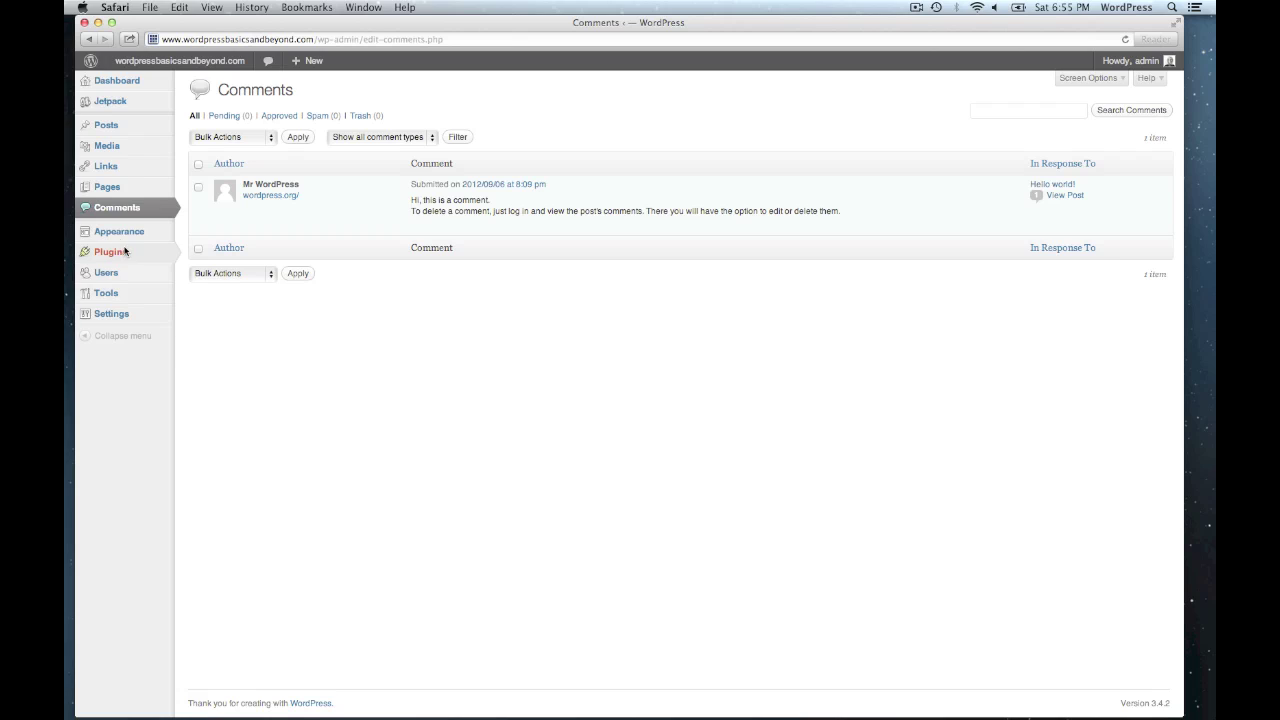
- Go to Appearance to load the Manage Themes page
mouse_move(118, 233)
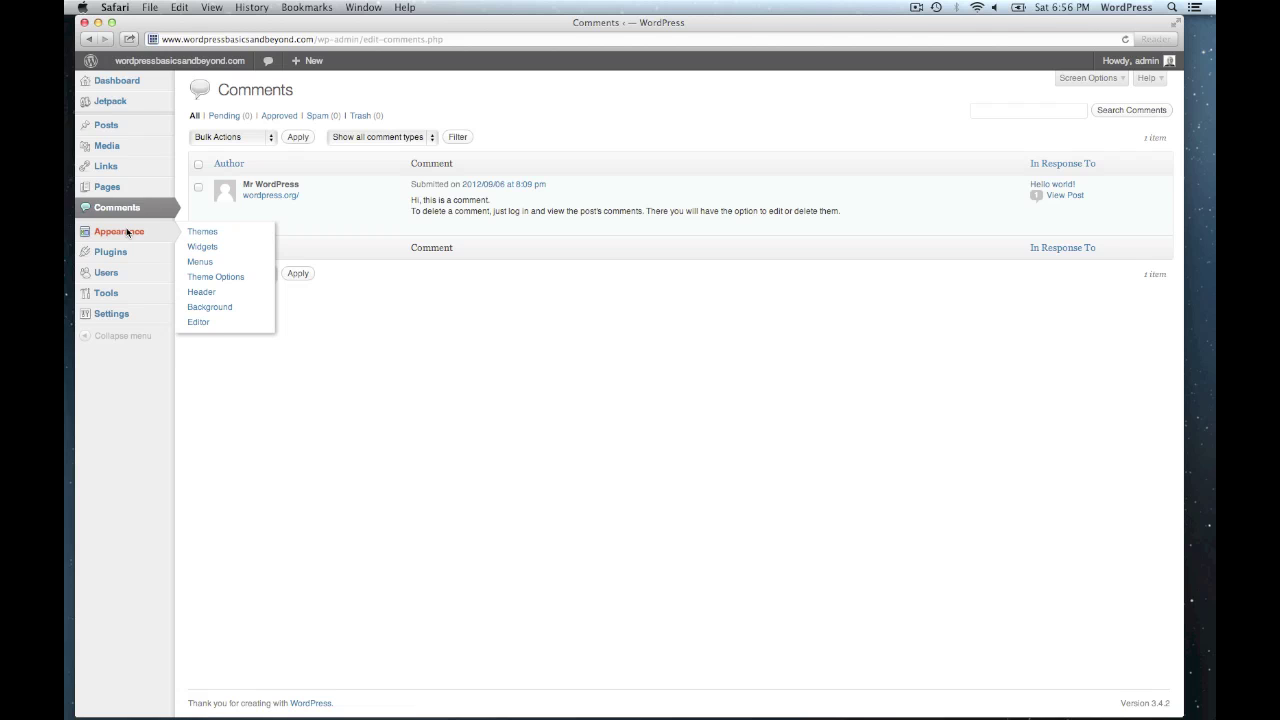
click(127, 232)
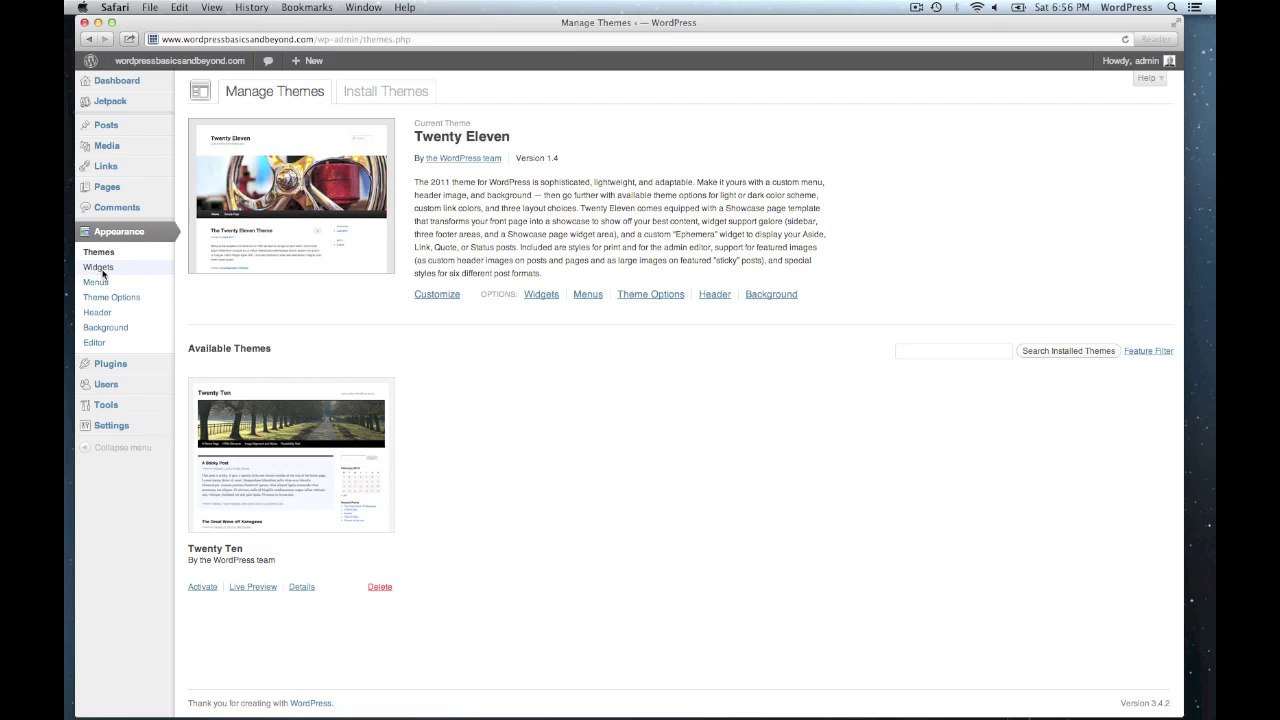
- View the Main Sidebar widgets, then the Menus screen with no custom menu
click(100, 268)
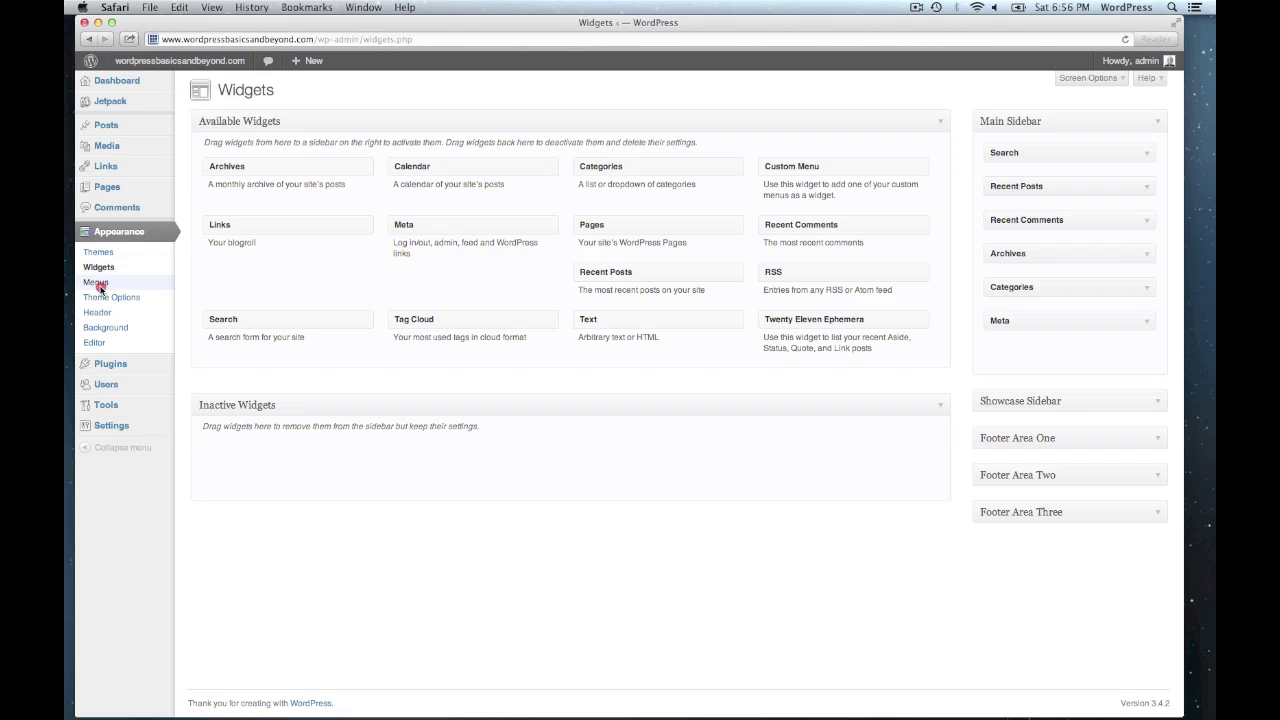
click(96, 283)
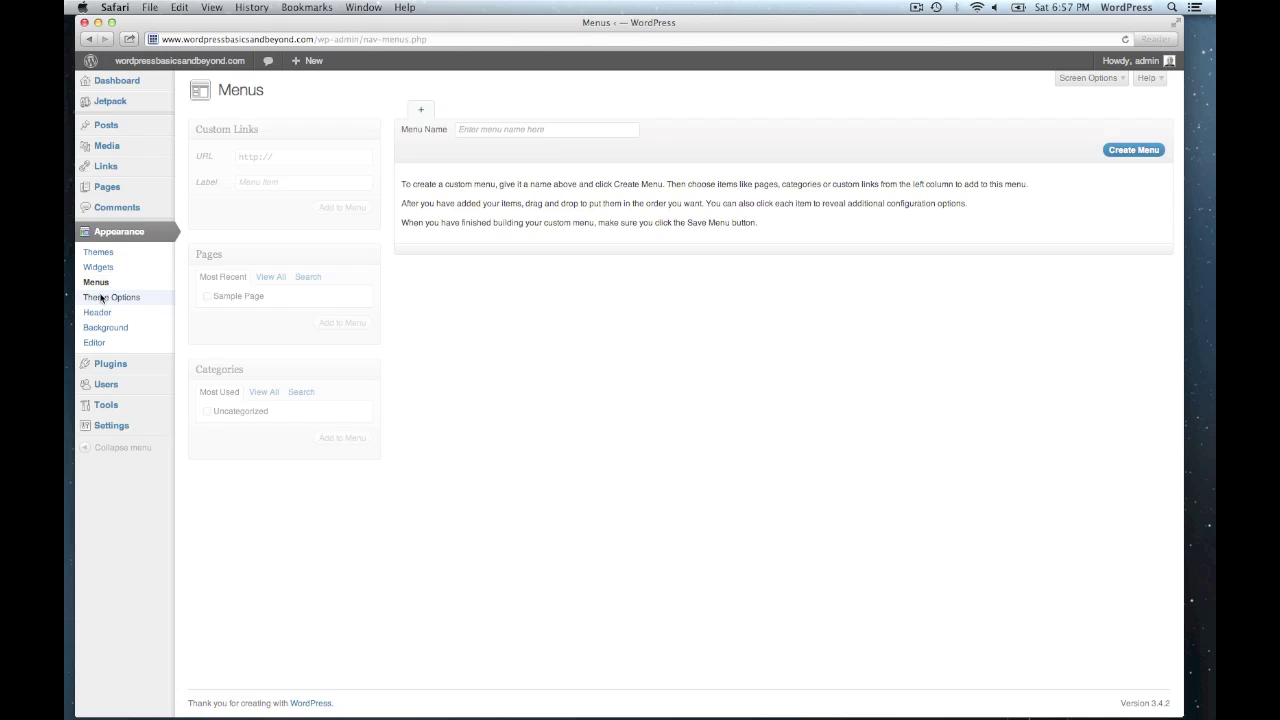
- Step through Theme Options, Header, Background, then the Editor showing Twenty Eleven's style.css
click(101, 298)
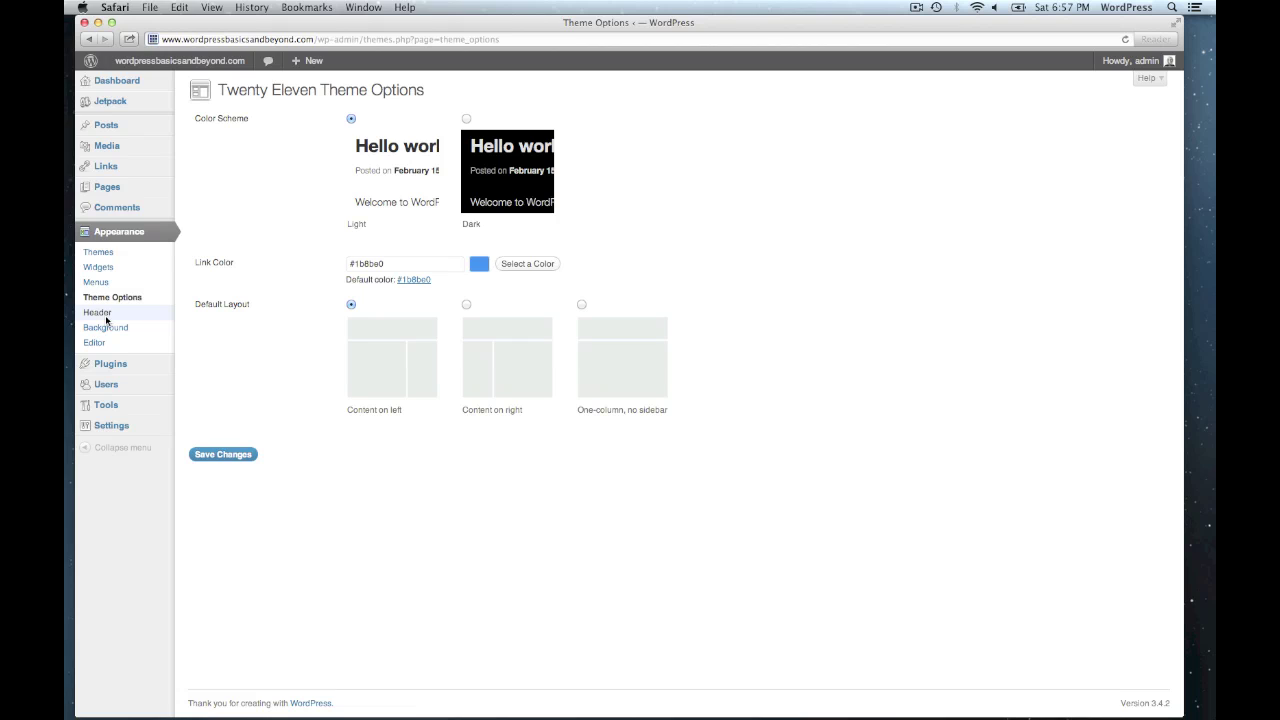
click(100, 313)
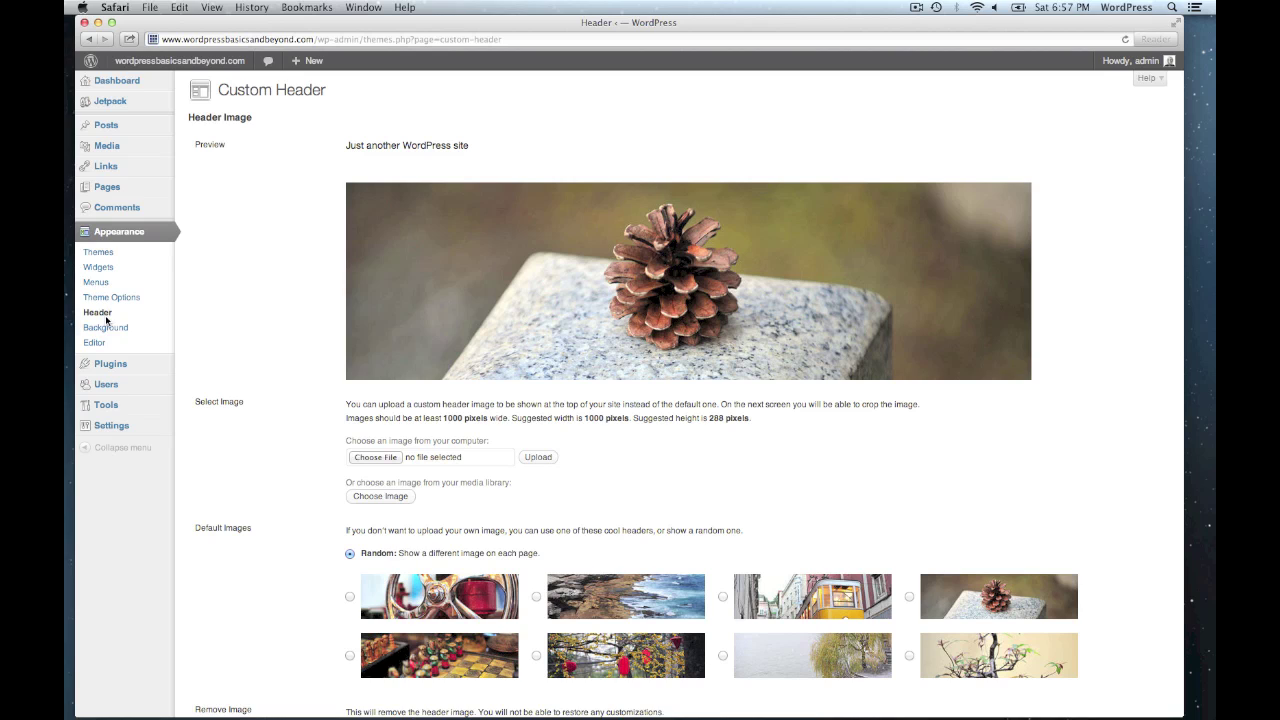
click(107, 328)
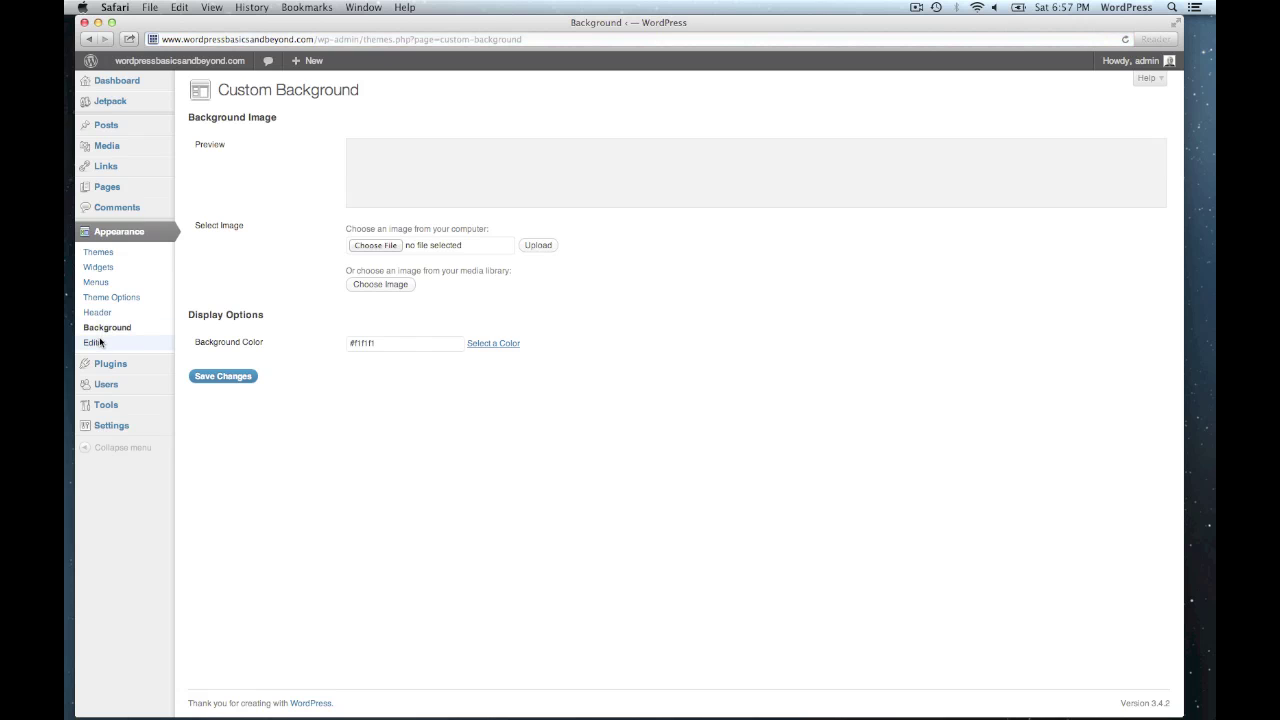
click(95, 342)
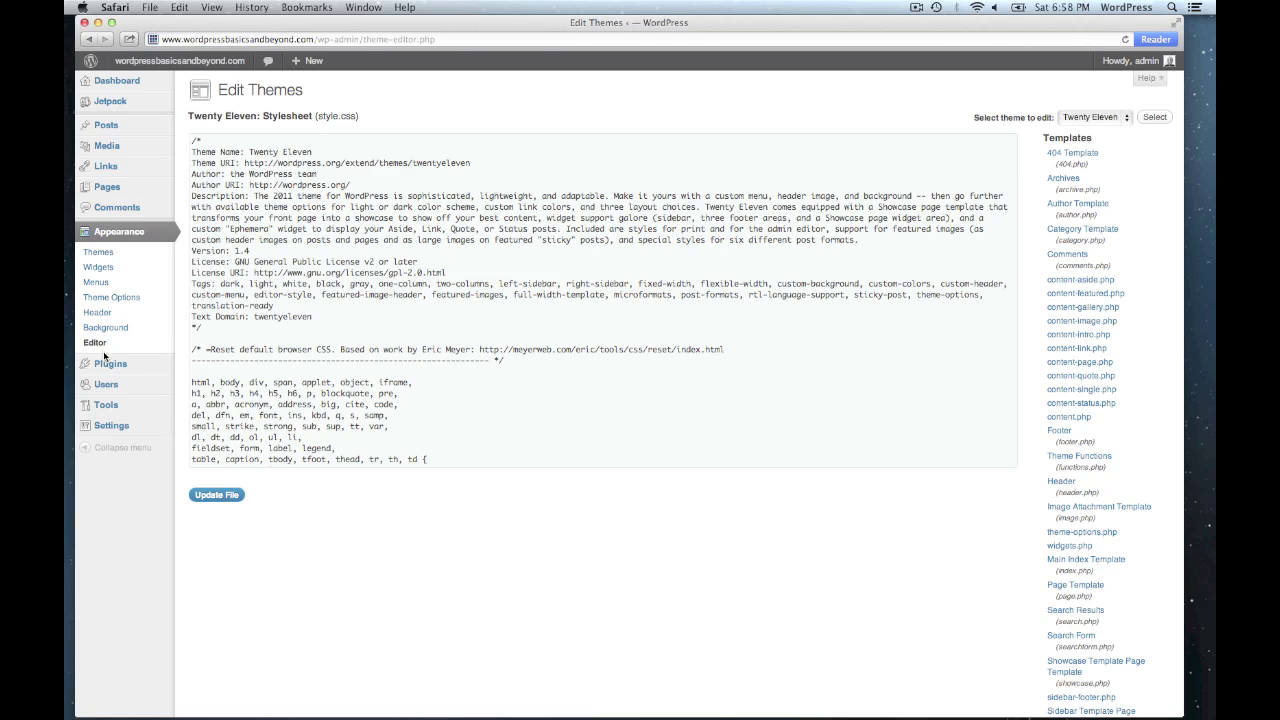
- View the installed plugins Akismet, Hello Dolly and Jetpack, with only Jetpack active
click(106, 364)
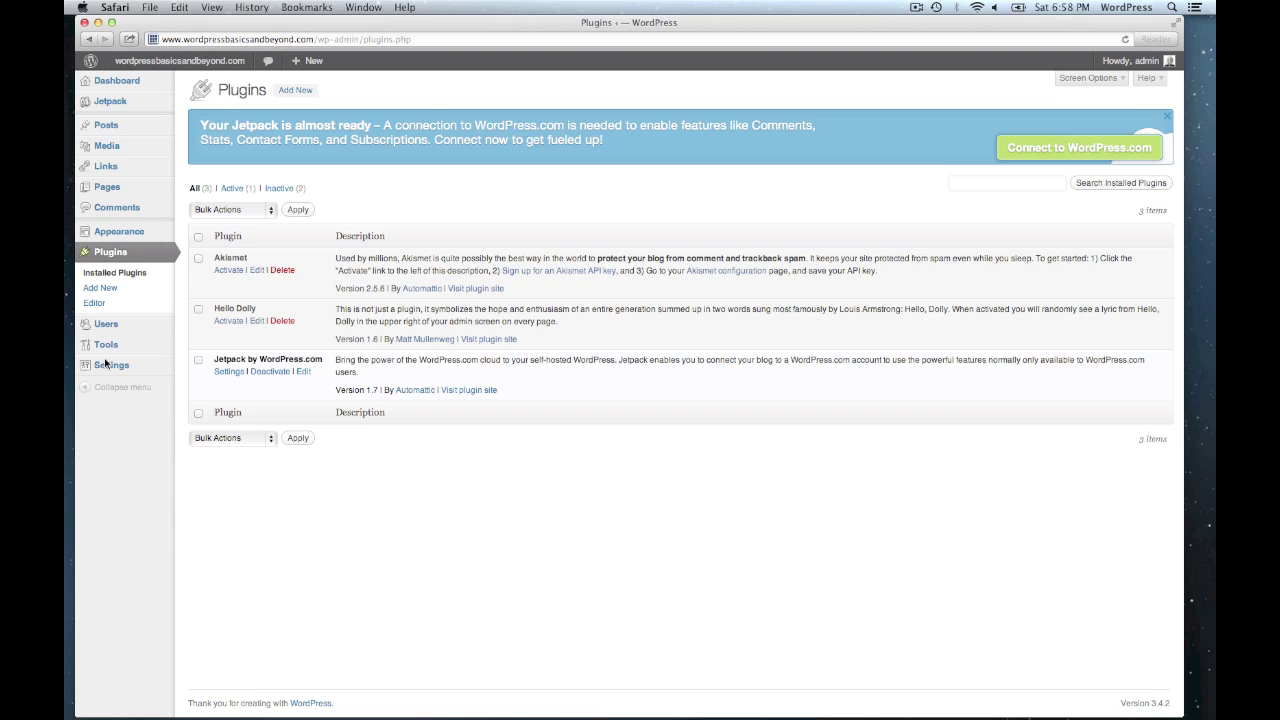
- Visit the Users and Tools pages, then General Settings with tagline and timezone
click(108, 325)
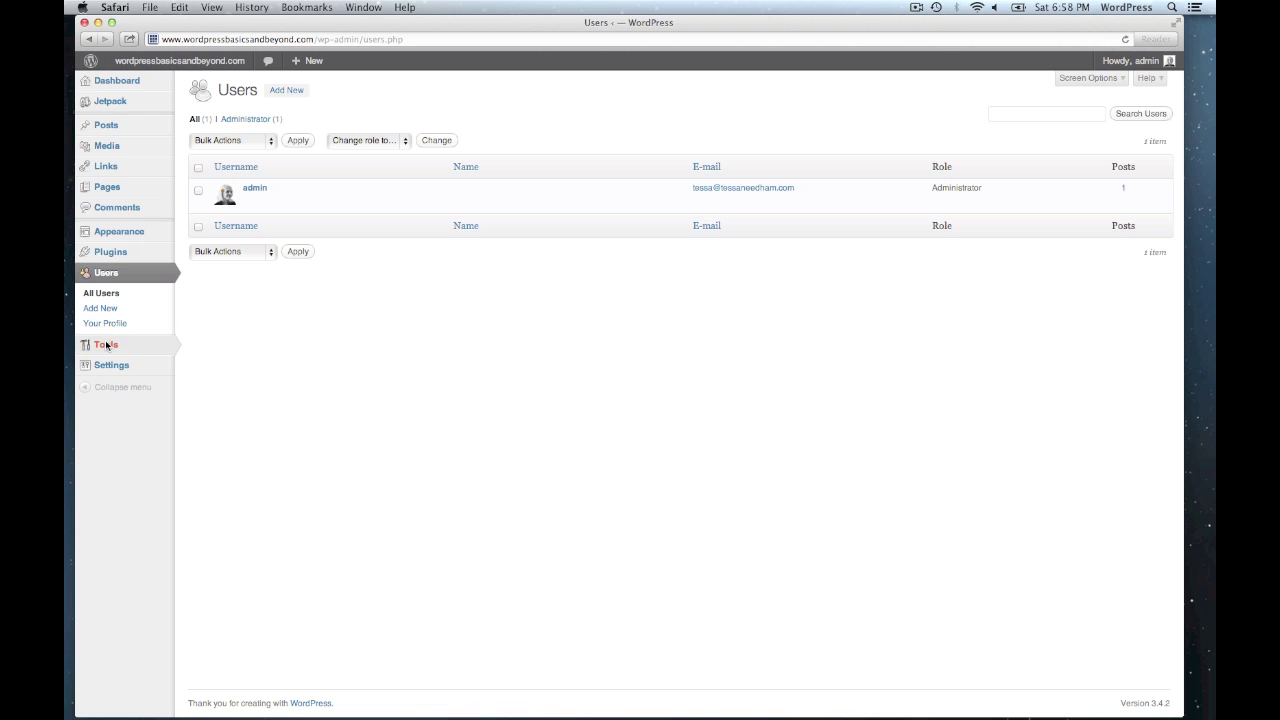
click(106, 346)
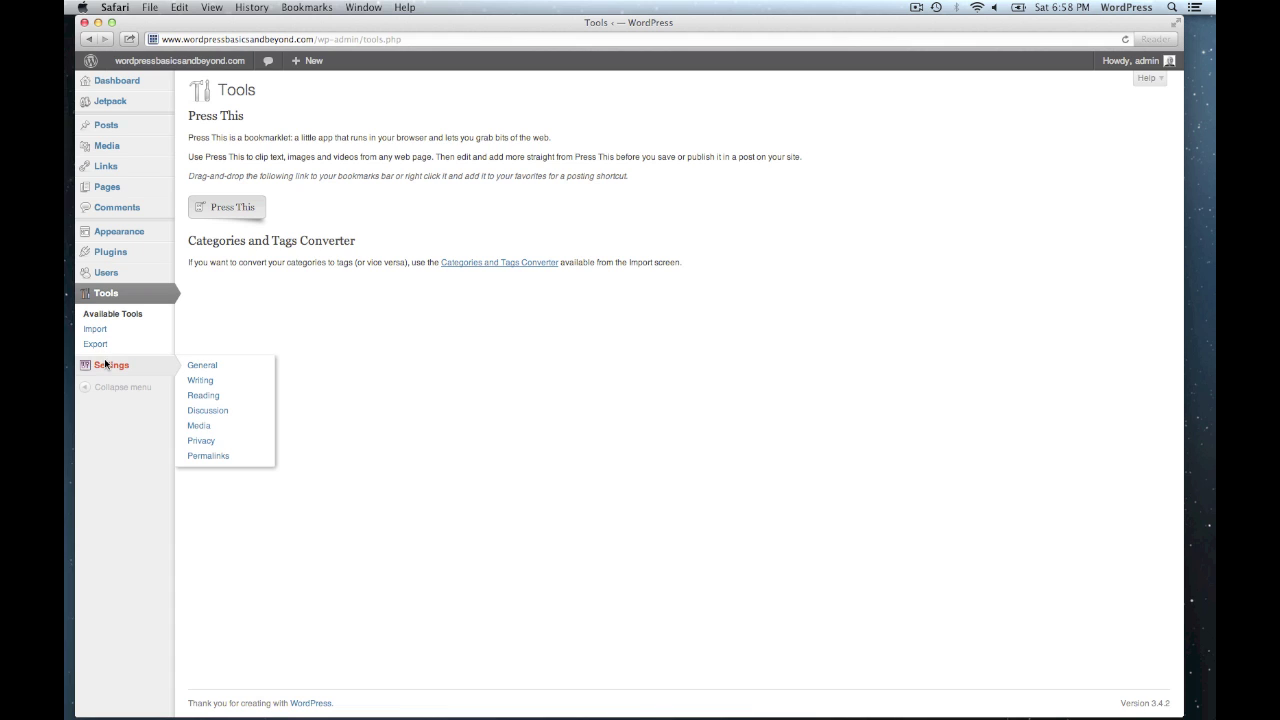
click(105, 364)
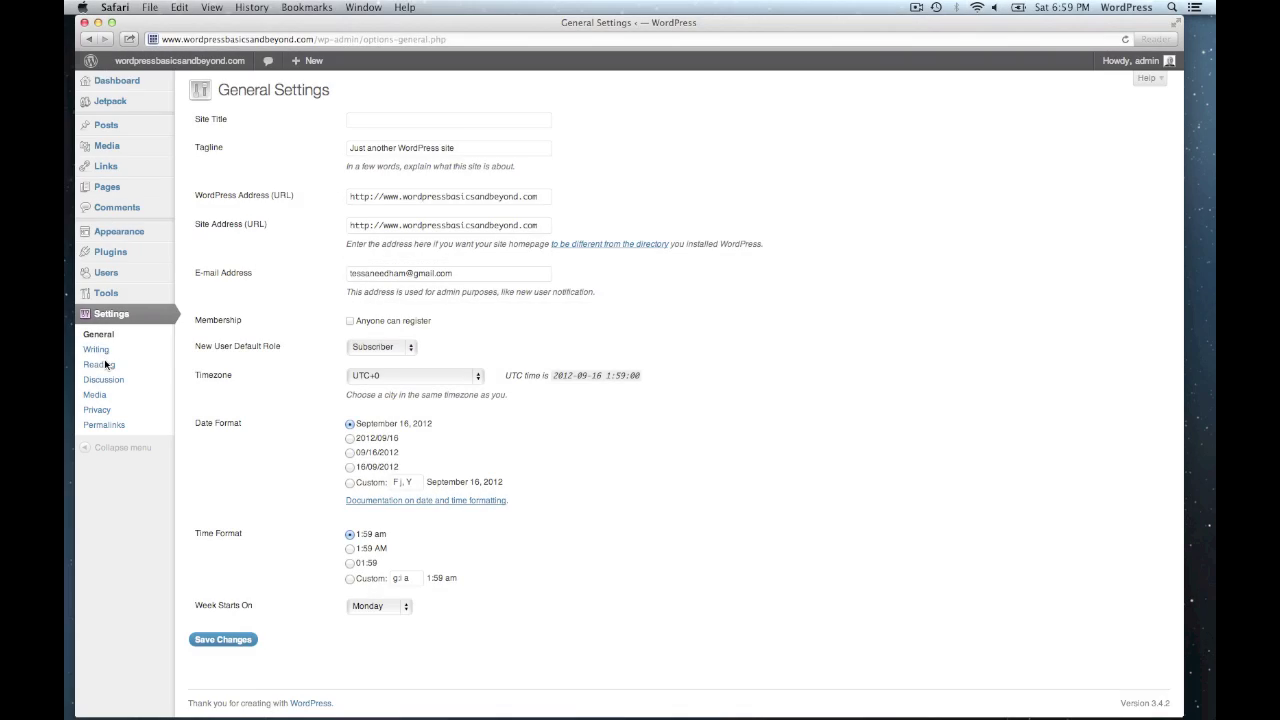
- Visit Writing settings, then Reading settings showing latest posts and 10 posts per page
click(99, 350)
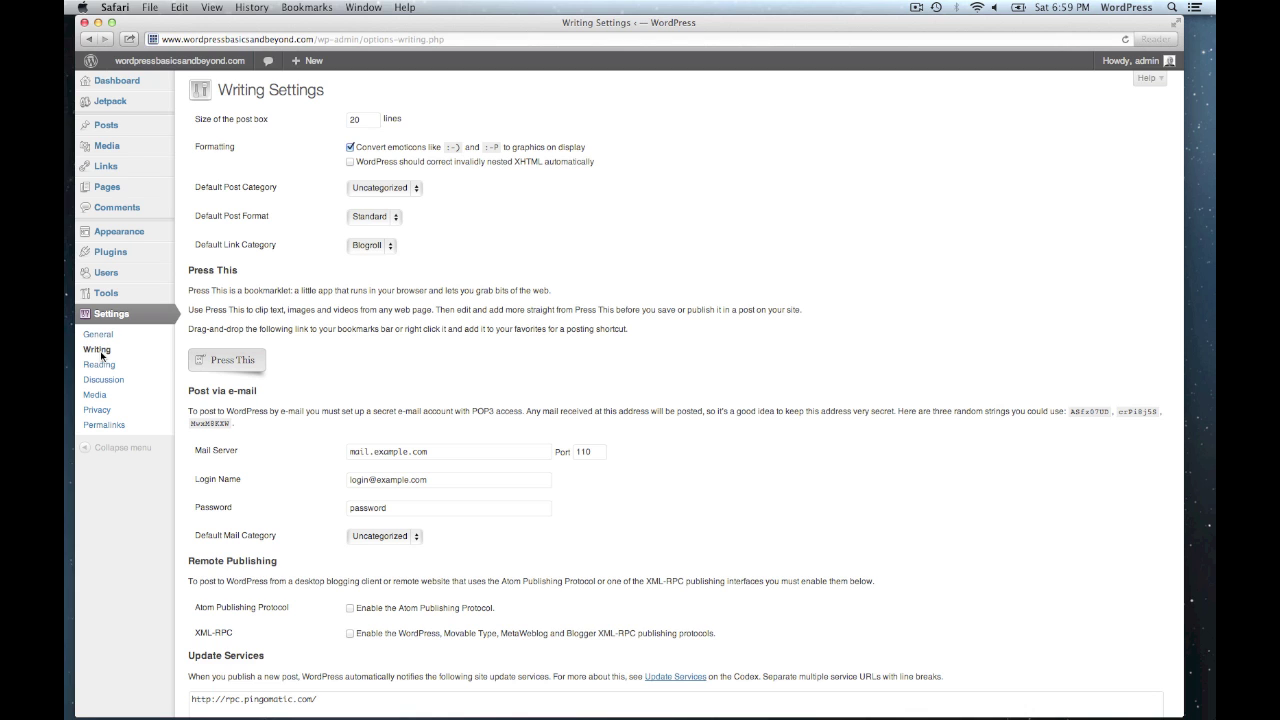
click(100, 366)
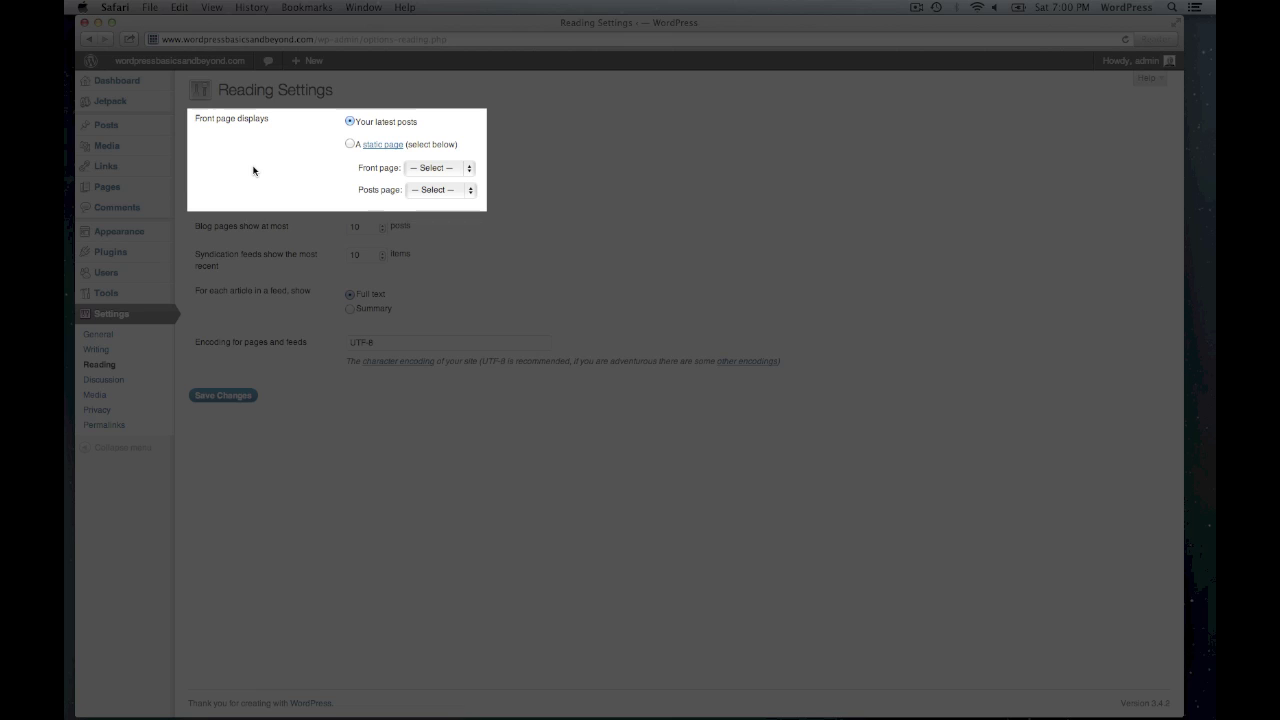
- Switch the front page to 'A static page', leave both page choices unchanged, then view Discussion settings
click(350, 145)
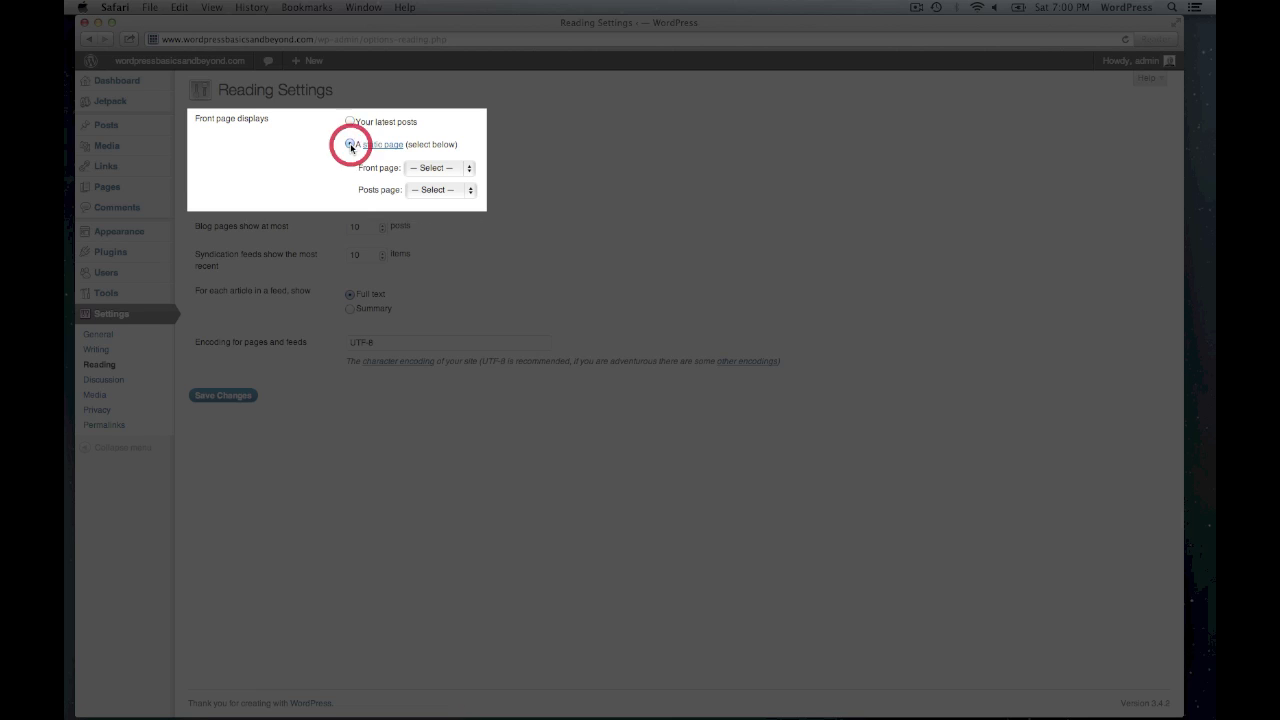
click(469, 170)
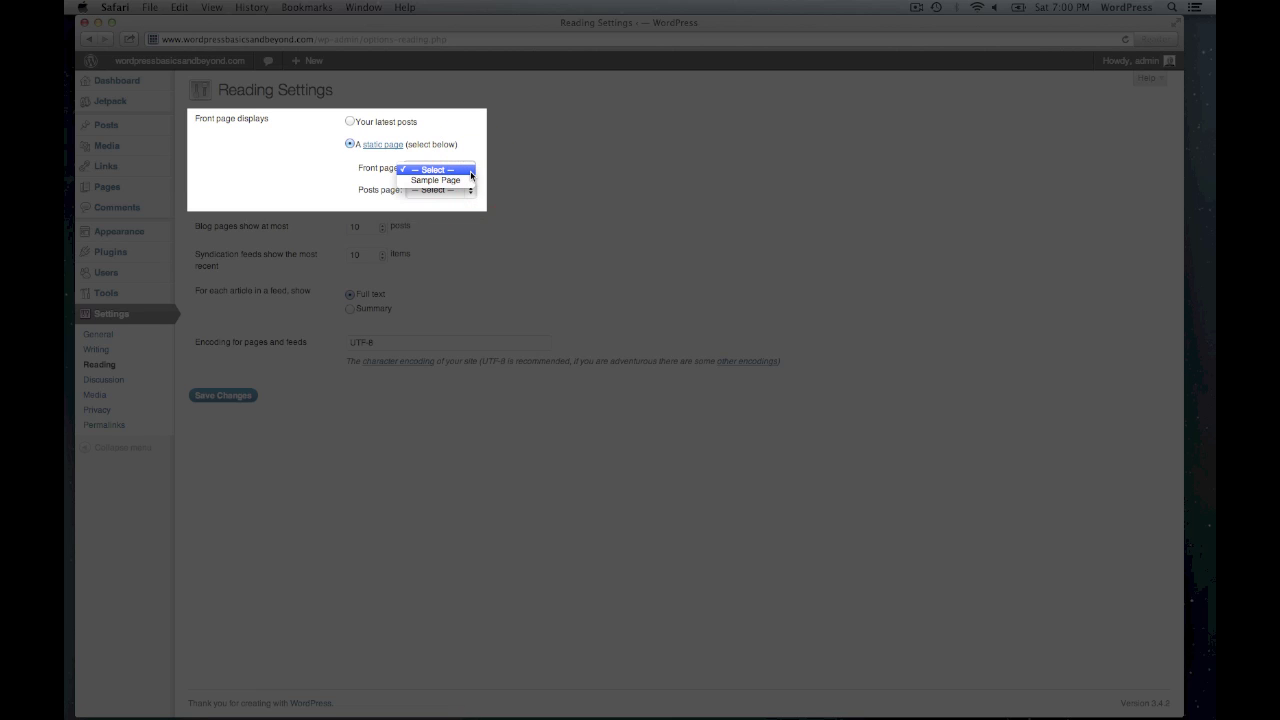
click(500, 169)
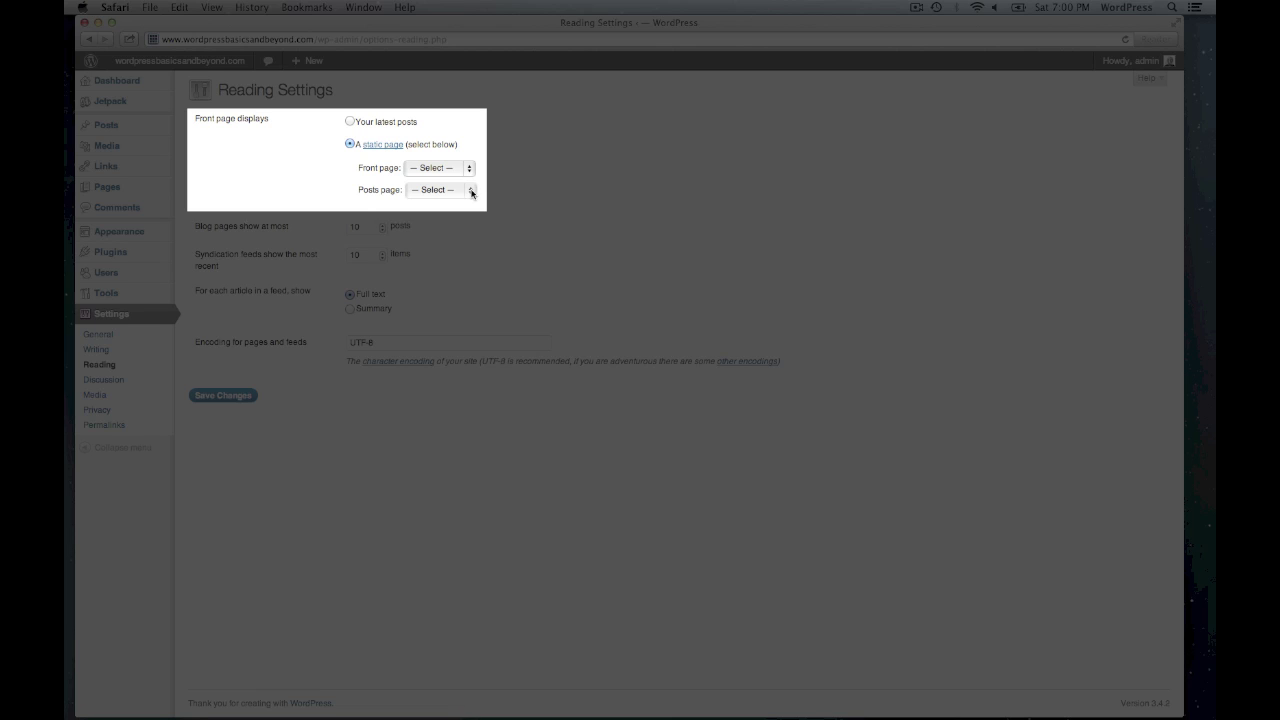
click(471, 192)
click(471, 192)
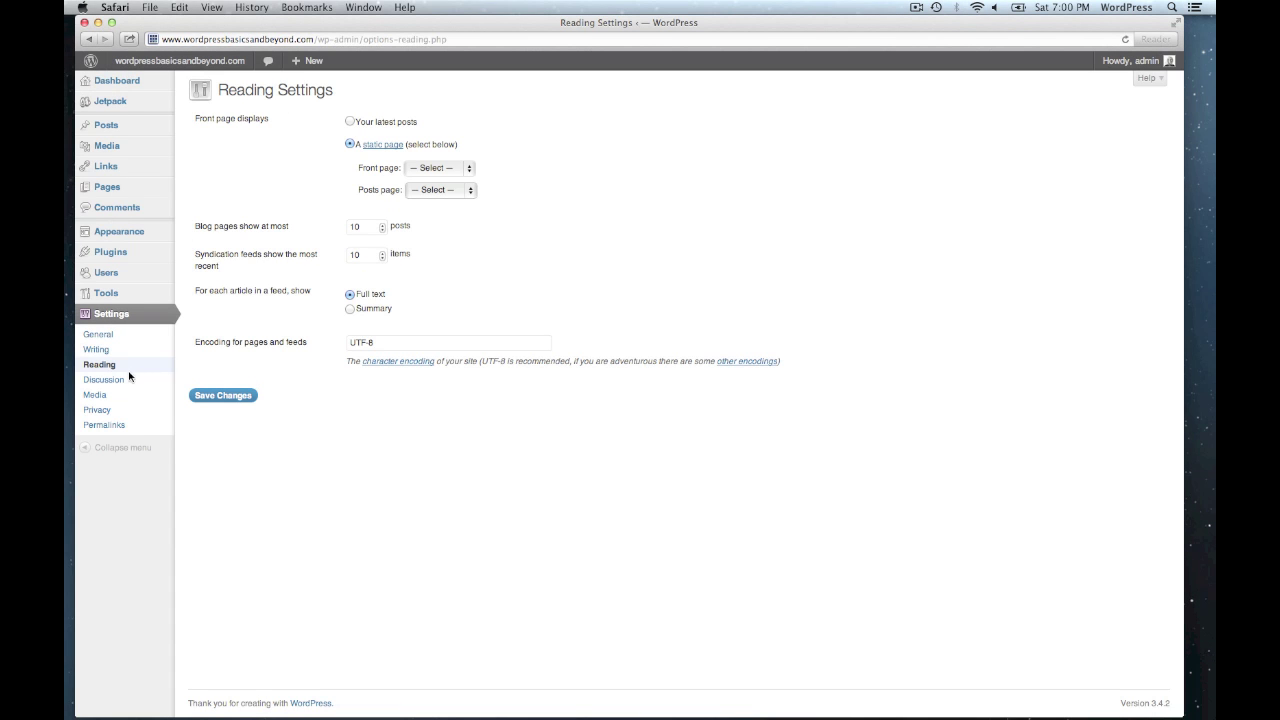
click(117, 381)
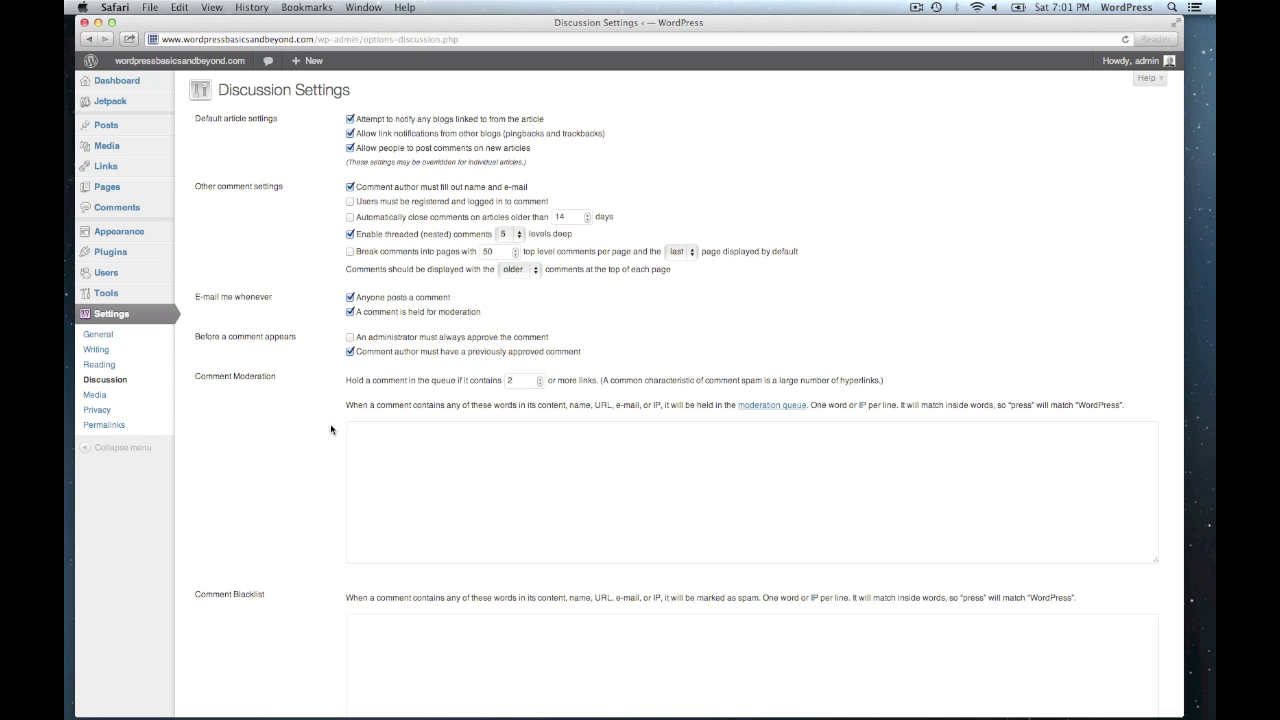
- Browse the Media and Privacy settings pages, then move on to Permalink Settings
click(101, 396)
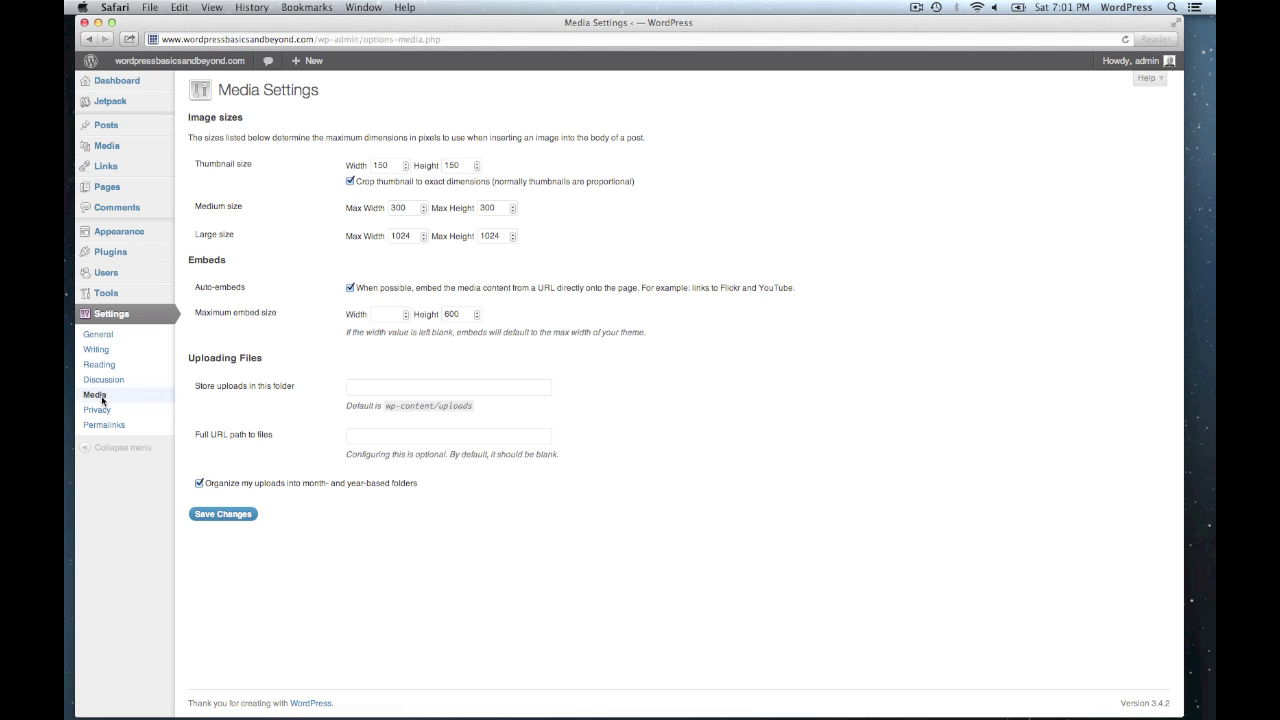
click(102, 410)
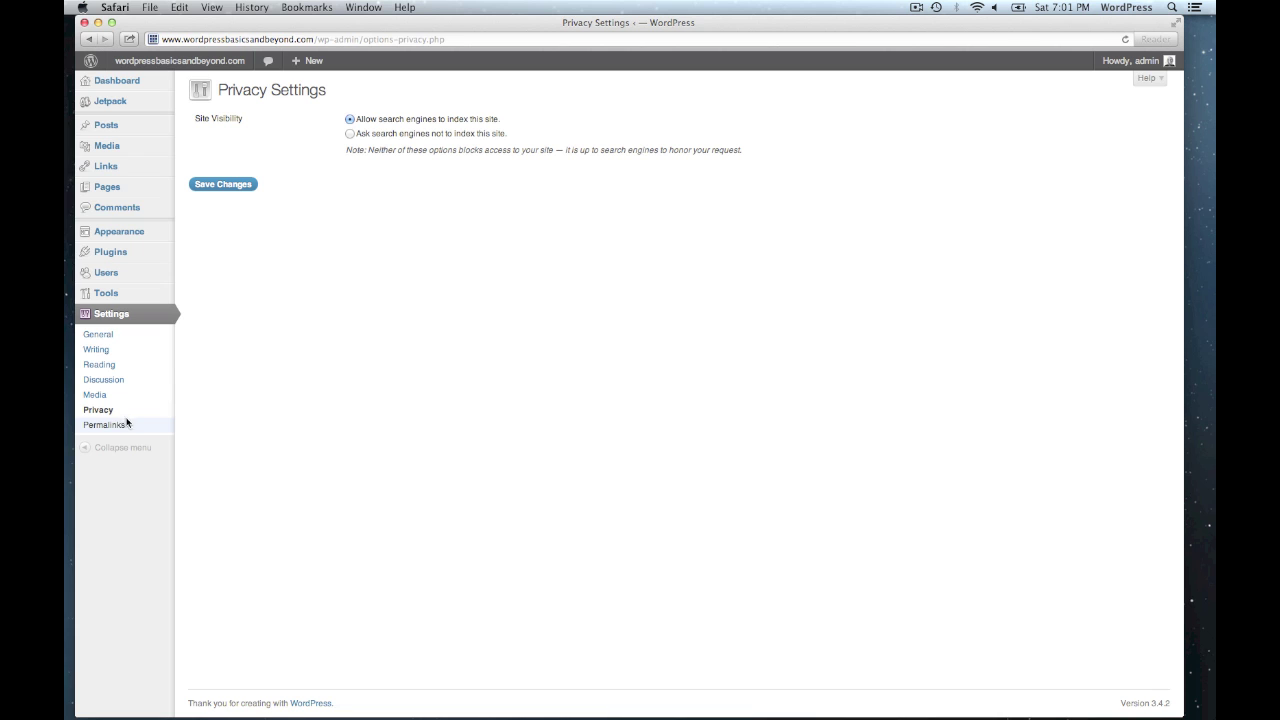
click(118, 425)
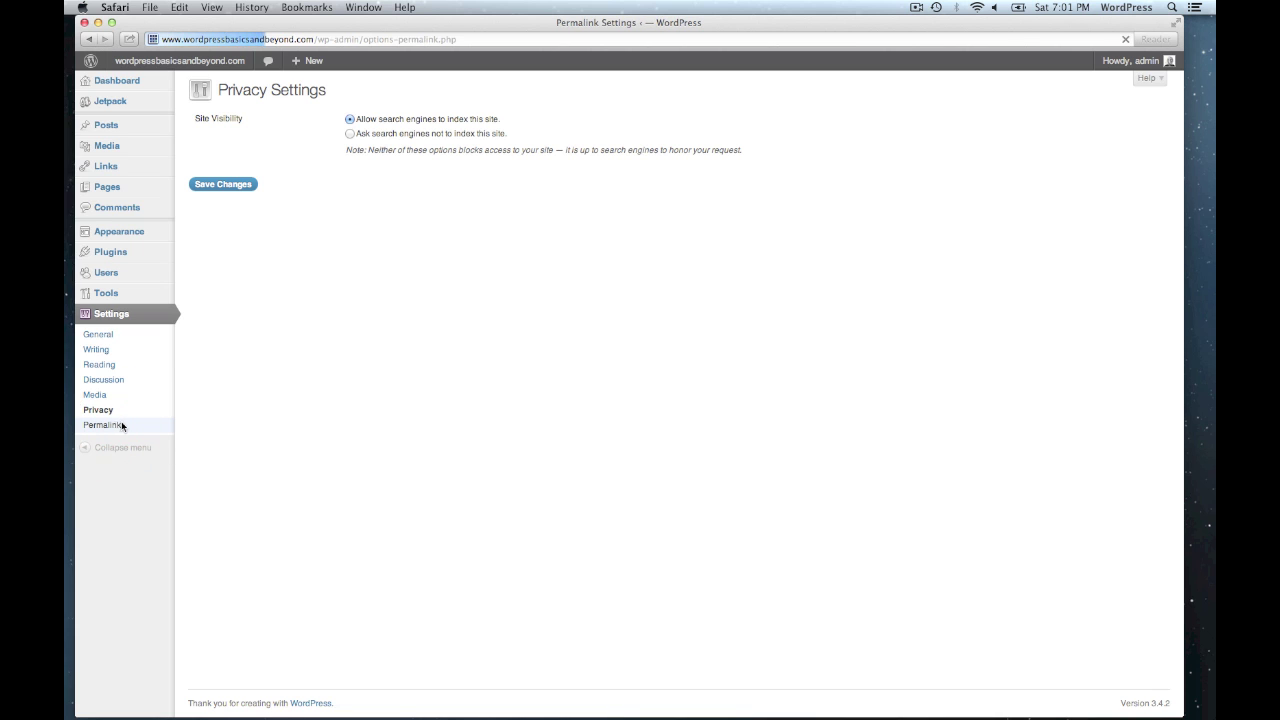